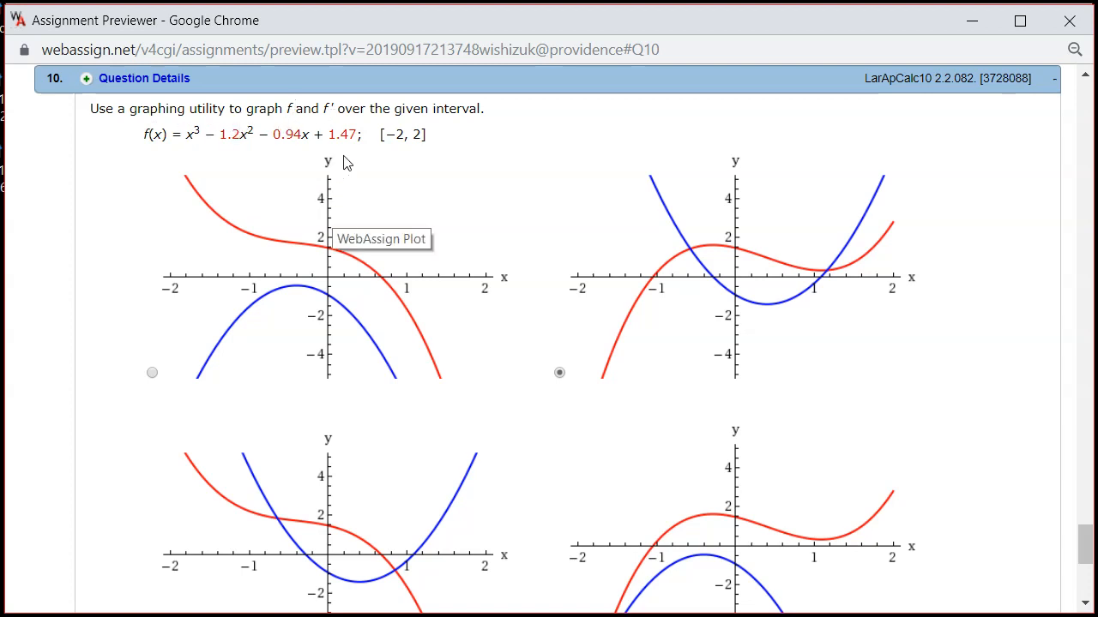
Step: Copy the function from question 10 into GeoGebra and graph it as f(x) = x^3 – 1.2x^2 – 0.94x + 1.47
{"action": "left_click_drag", "start_coordinate": [356, 133], "coordinate": [144, 144]}
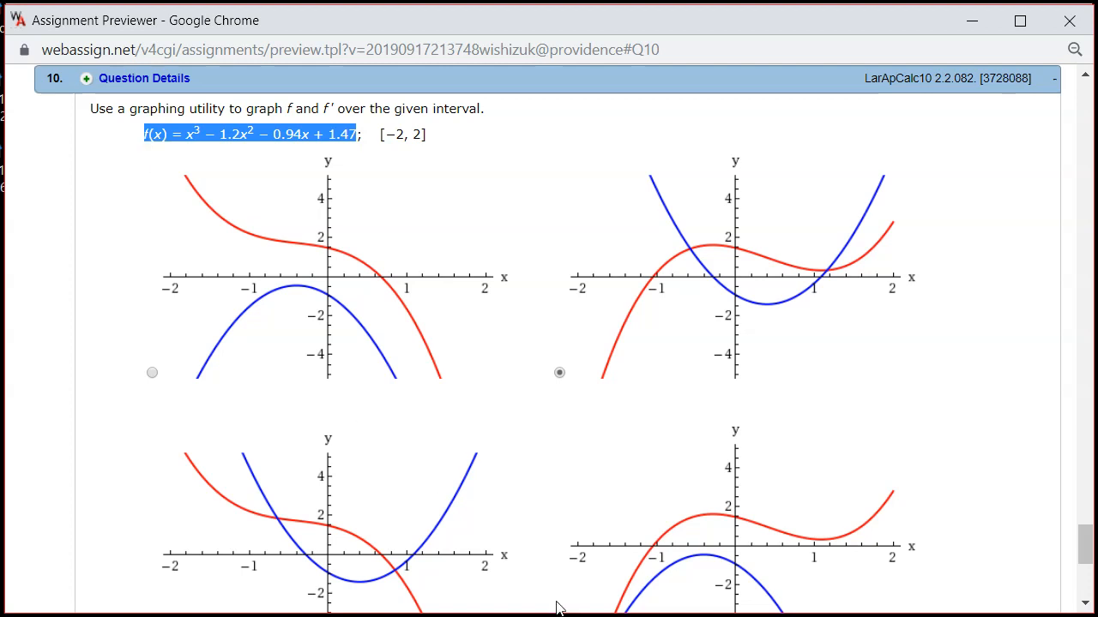
{"action": "key", "text": "alt+Tab"}
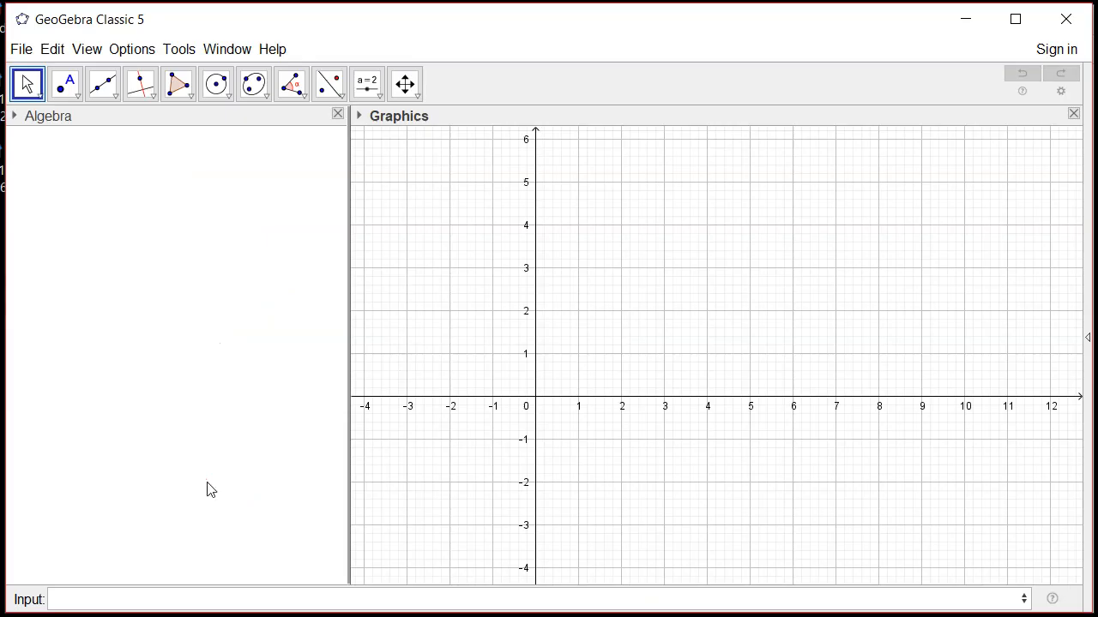
{"action": "left_click", "coordinate": [92, 598]}
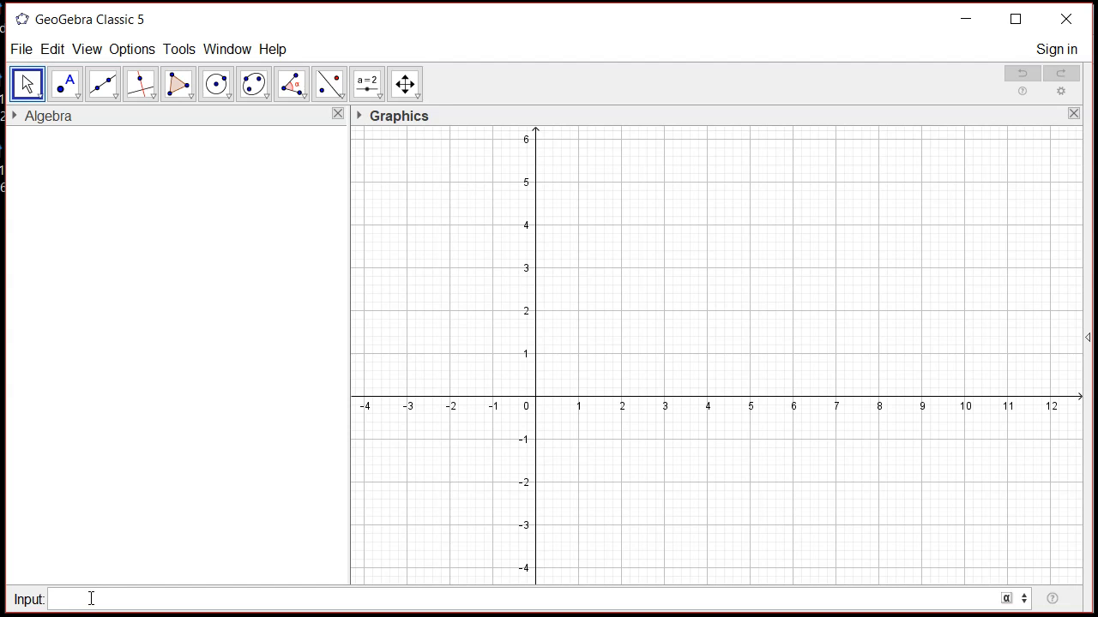
{"action": "type", "text": "f(x) = x3 – 1.2x2 – 0.94x + 1.47"}
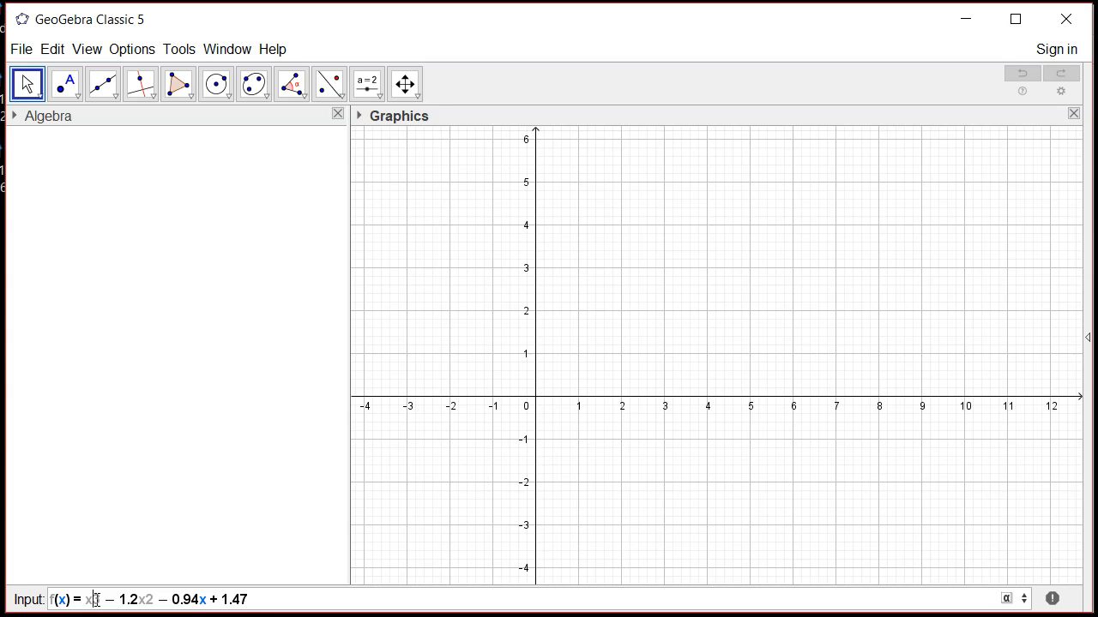
{"action": "type", "text": "^"}
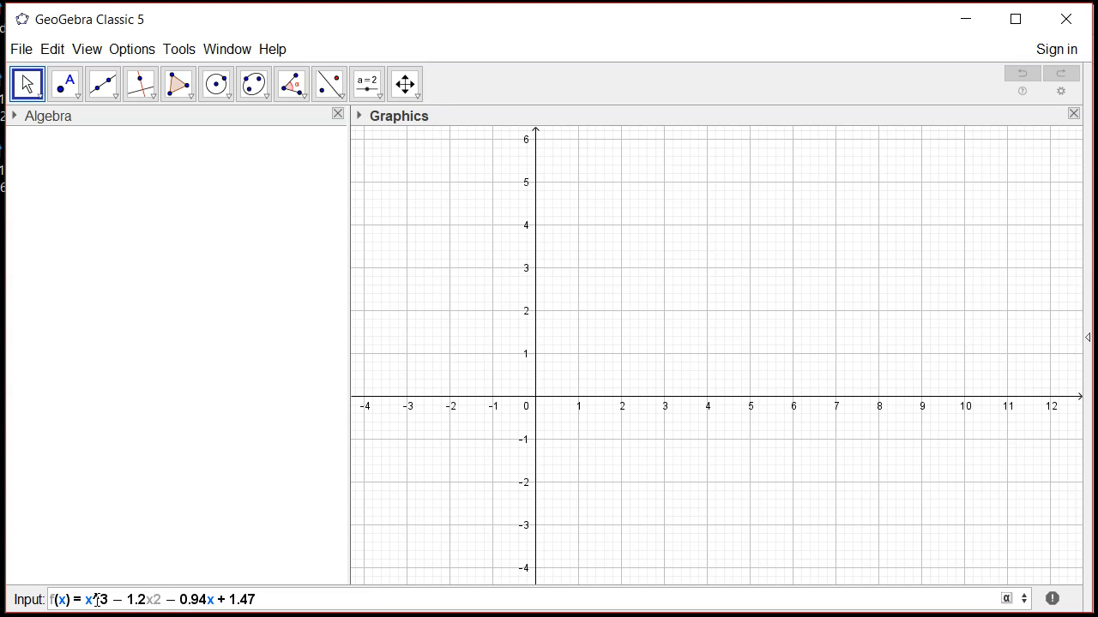
{"action": "type", "text": "^"}
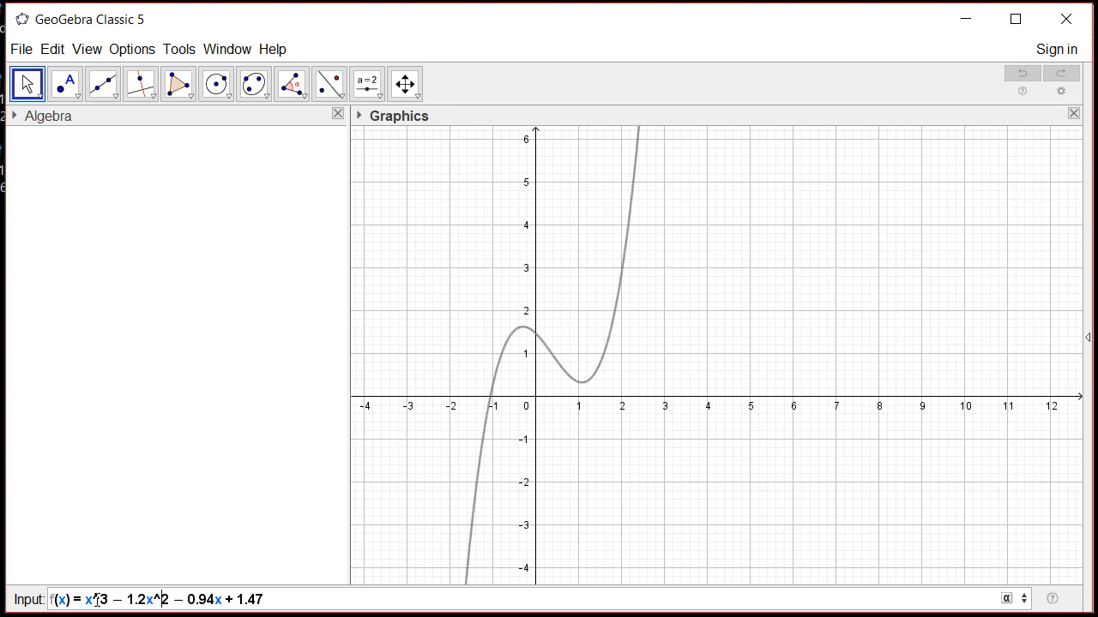
{"action": "key", "text": "Return"}
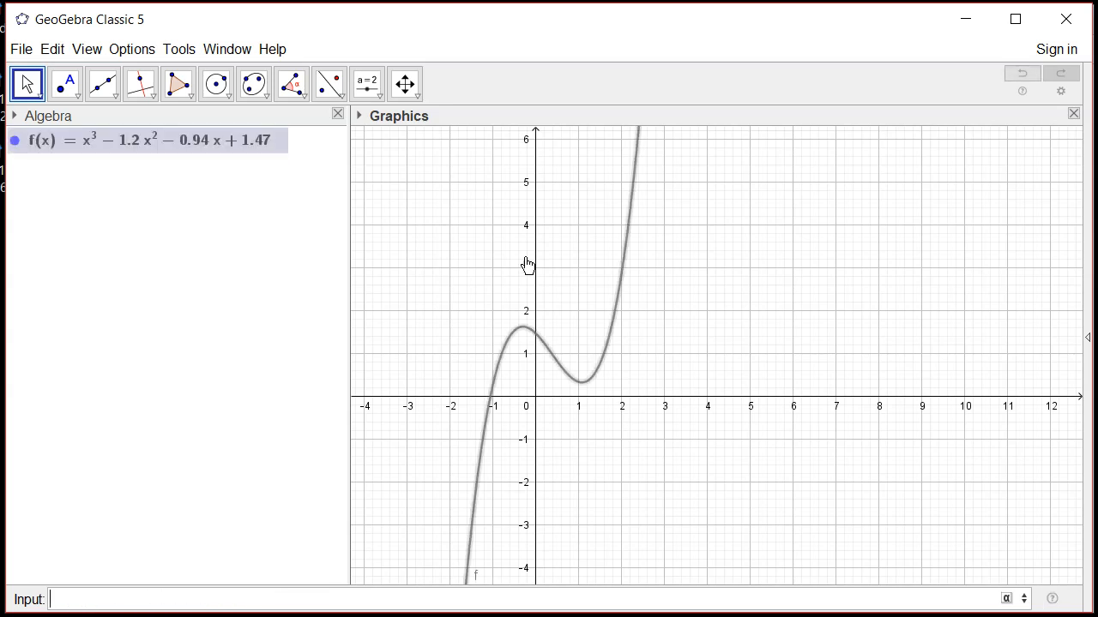
Step: Graph the derivative f'(x) together with f
{"action": "left_click", "coordinate": [406, 89]}
{"action": "left_click_drag", "start_coordinate": [674, 363], "coordinate": [776, 325]}
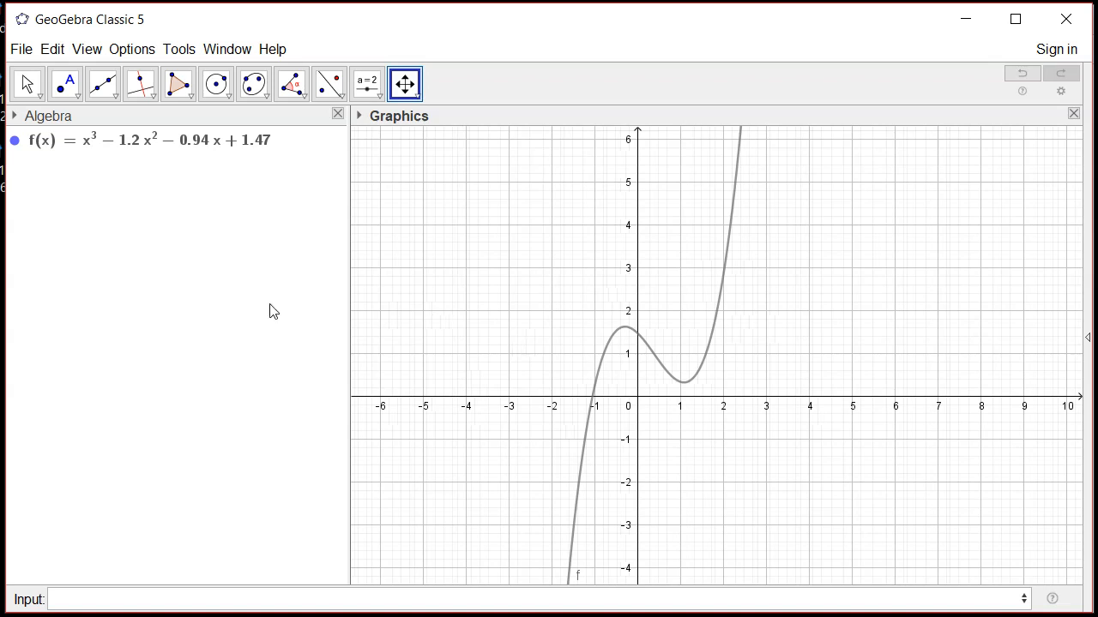
{"action": "left_click", "coordinate": [102, 594]}
{"action": "type", "text": "f"}
{"action": "type", "text": "'"}
{"action": "type", "text": "()"}
{"action": "type", "text": "x"}
{"action": "key", "text": "Return"}
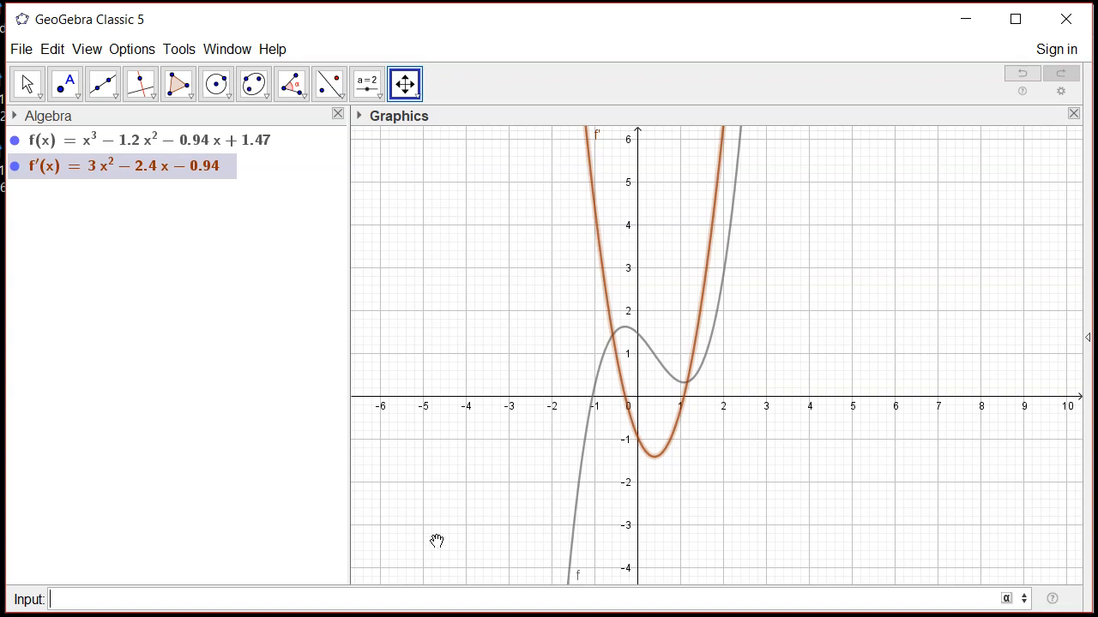
Step: Switch to the WebAssign assignment in Chrome and clear both horizontal-tangent point answers in question 10
{"action": "key", "text": "alt+Tab"}
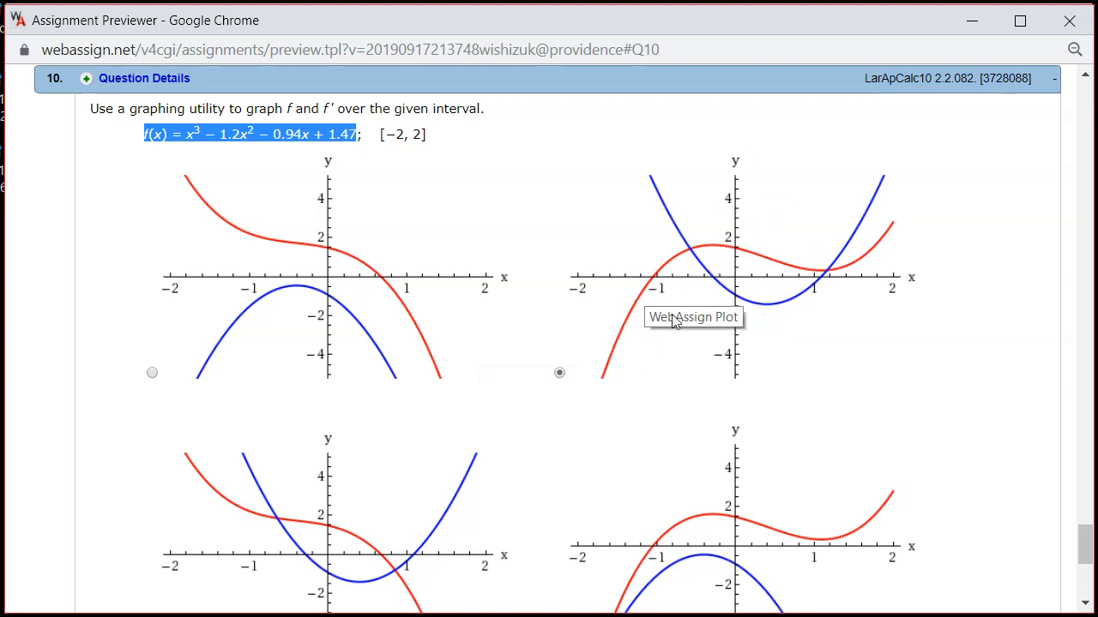
{"action": "scroll", "coordinate": [696, 378], "scroll_direction": "down", "scroll_amount": 1}
{"action": "scroll", "coordinate": [695, 378], "scroll_direction": "down", "scroll_amount": 3}
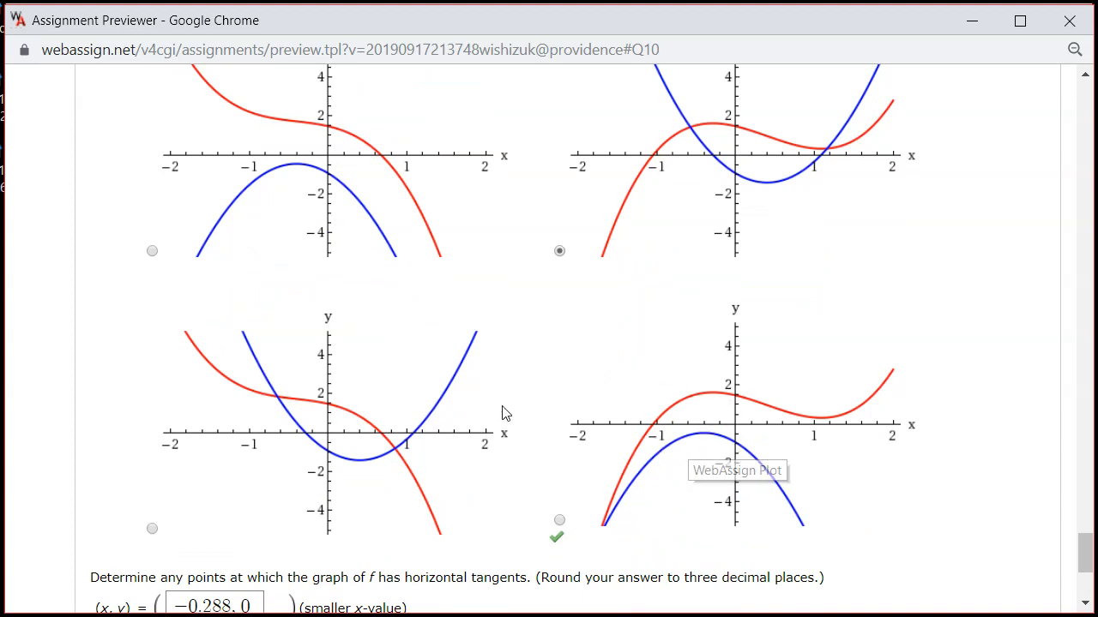
{"action": "scroll", "coordinate": [506, 412], "scroll_direction": "up", "scroll_amount": 1}
{"action": "scroll", "coordinate": [506, 412], "scroll_direction": "down", "scroll_amount": 4}
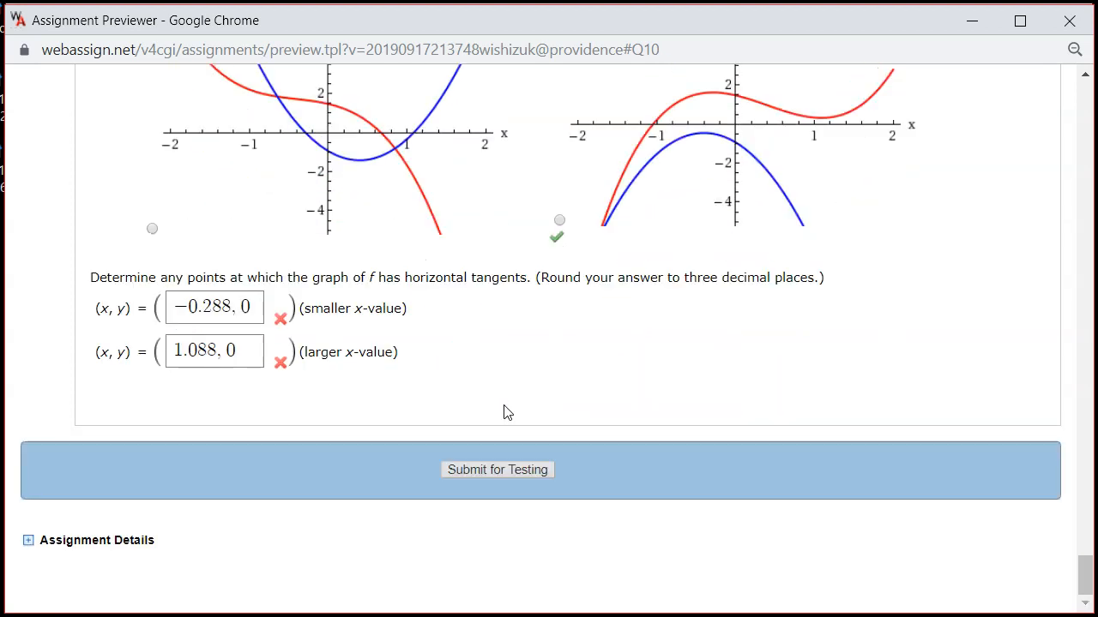
{"action": "left_click", "coordinate": [248, 305]}
{"action": "key", "text": "BackSpace"}
{"action": "key", "text": "BackSpace"}
{"action": "key", "text": "BackSpace"}
{"action": "key", "text": "BackSpace"}
{"action": "key", "text": "BackSpace"}
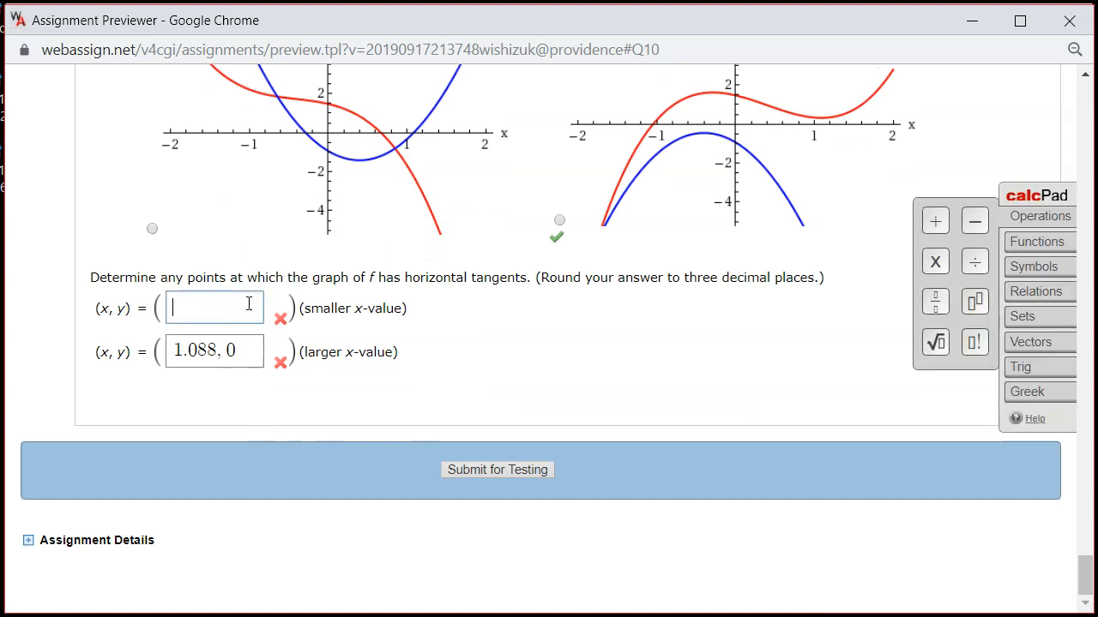
{"action": "left_click", "coordinate": [247, 344]}
{"action": "key", "text": "BackSpace"}
{"action": "key", "text": "BackSpace"}
{"action": "key", "text": "BackSpace"}
{"action": "key", "text": "BackSpace"}
{"action": "key", "text": "BackSpace"}
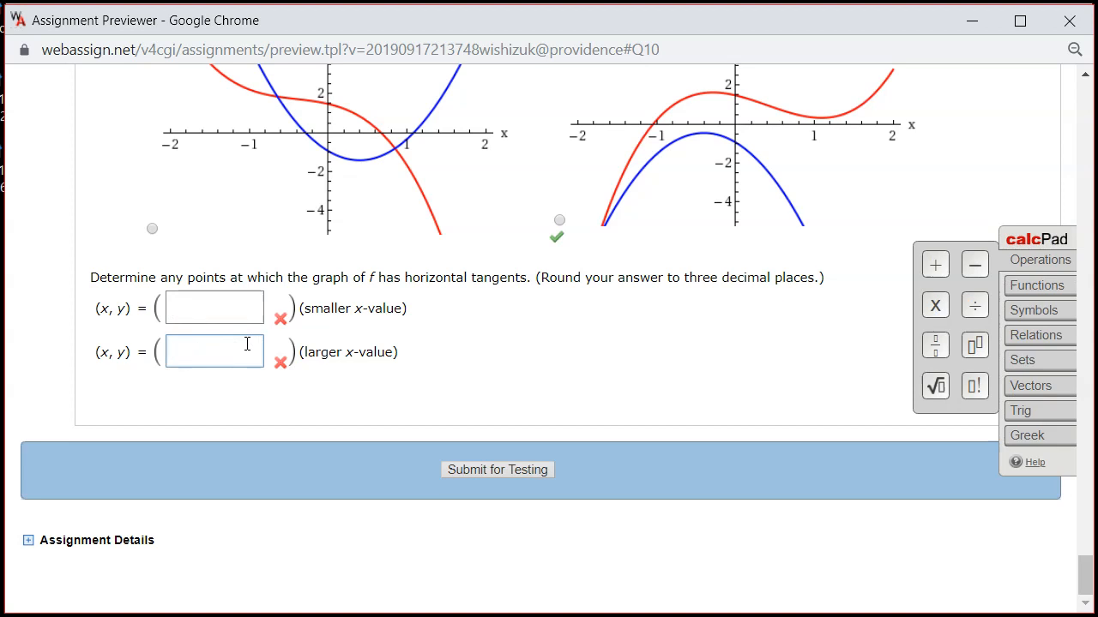
Step: Submit the assignment for testing with the blank answers and return to the horizontal-tangent part of question 10
{"action": "left_click", "coordinate": [514, 471]}
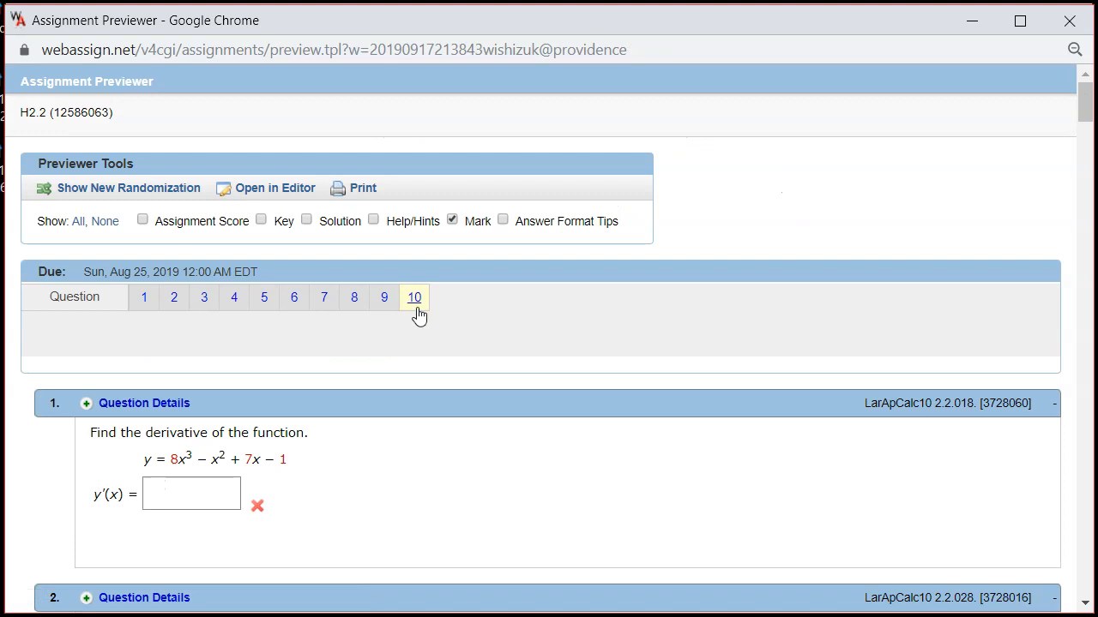
{"action": "left_click", "coordinate": [417, 307]}
{"action": "scroll", "coordinate": [611, 387], "scroll_direction": "down", "scroll_amount": 2}
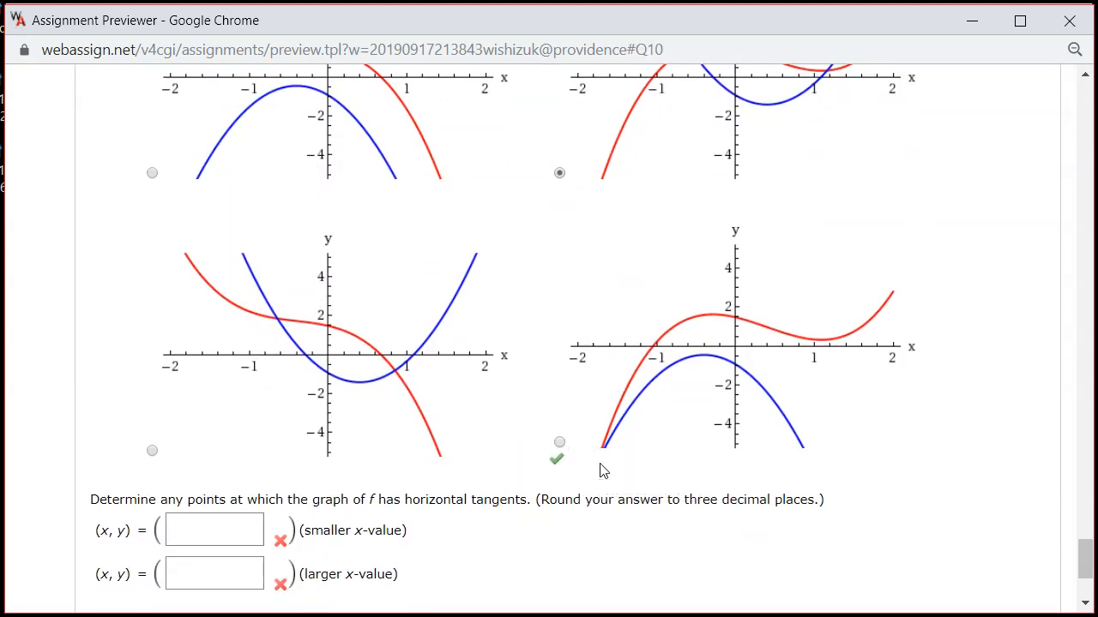
{"action": "scroll", "coordinate": [411, 461], "scroll_direction": "up", "scroll_amount": 1}
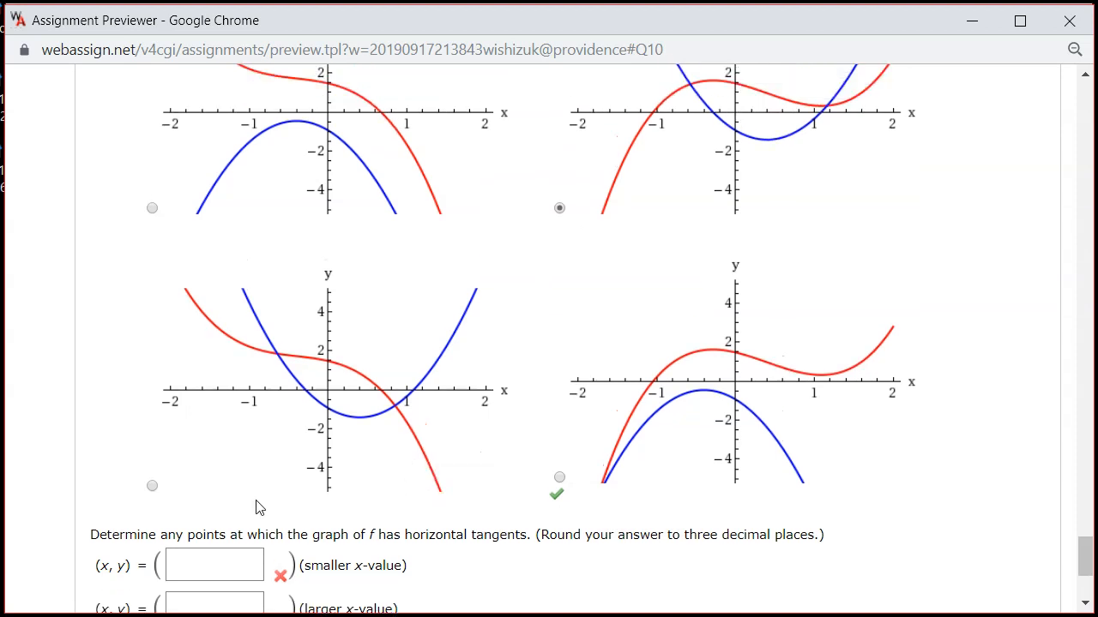
{"action": "scroll", "coordinate": [184, 502], "scroll_direction": "down", "scroll_amount": 3}
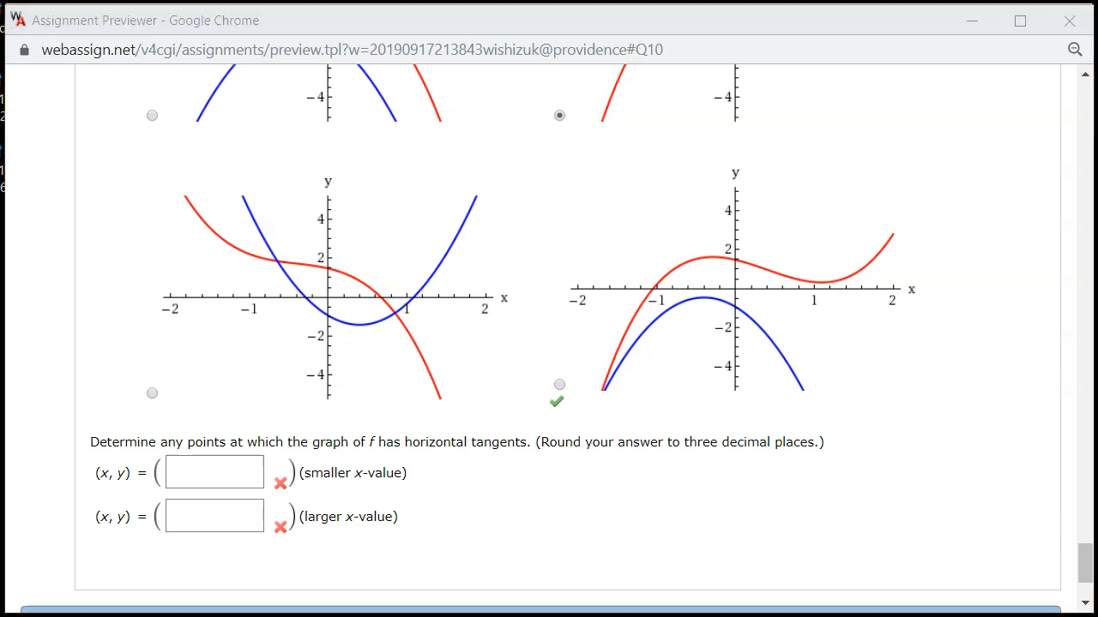
Step: Switch to GeoGebra and mark the intersection points of the derivative curve with the x-axis
{"action": "key", "text": "alt+Tab"}
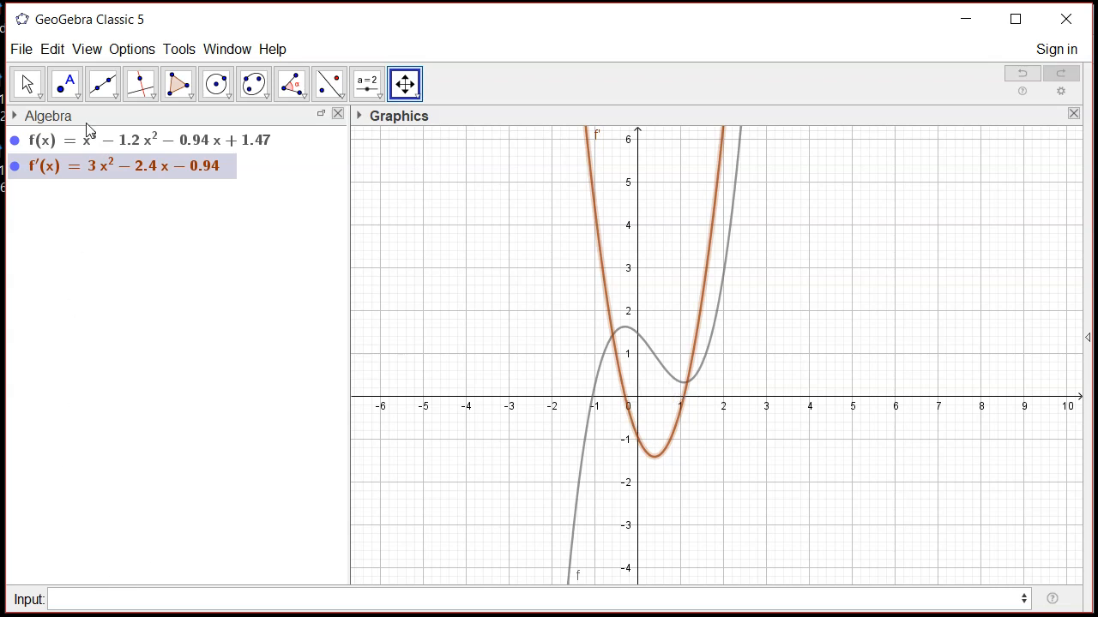
{"action": "left_click", "coordinate": [79, 101]}
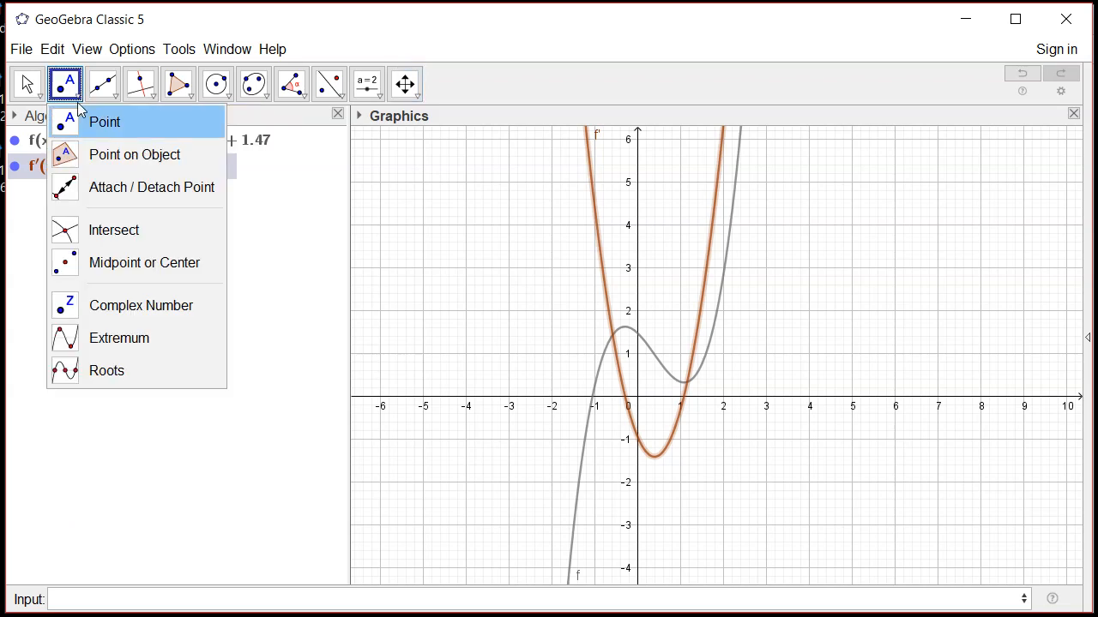
{"action": "left_click", "coordinate": [72, 237]}
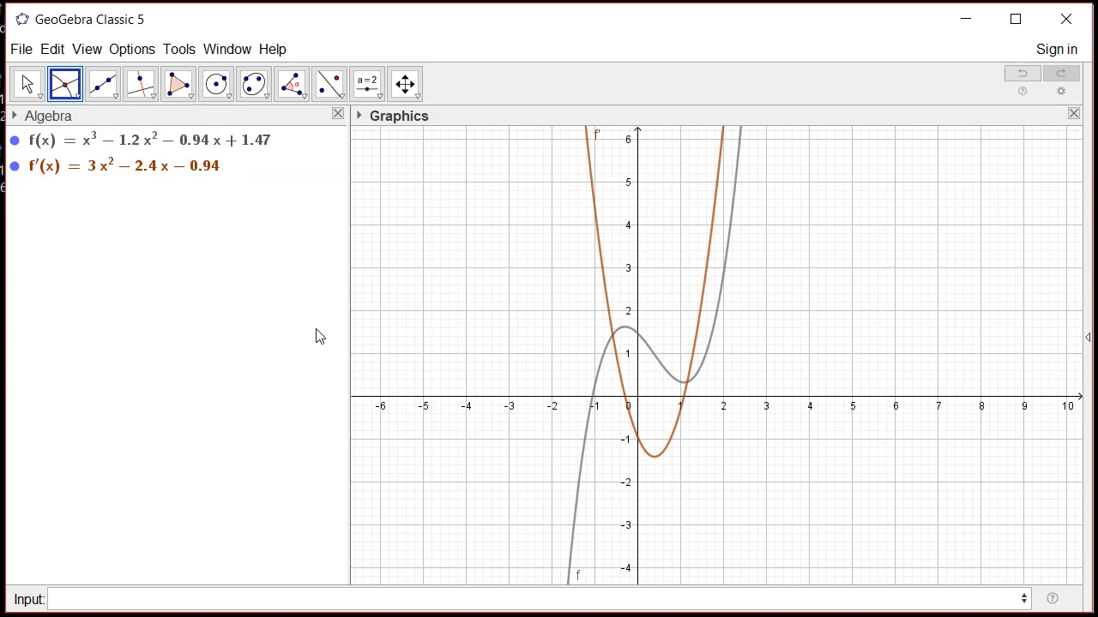
{"action": "left_click", "coordinate": [617, 370]}
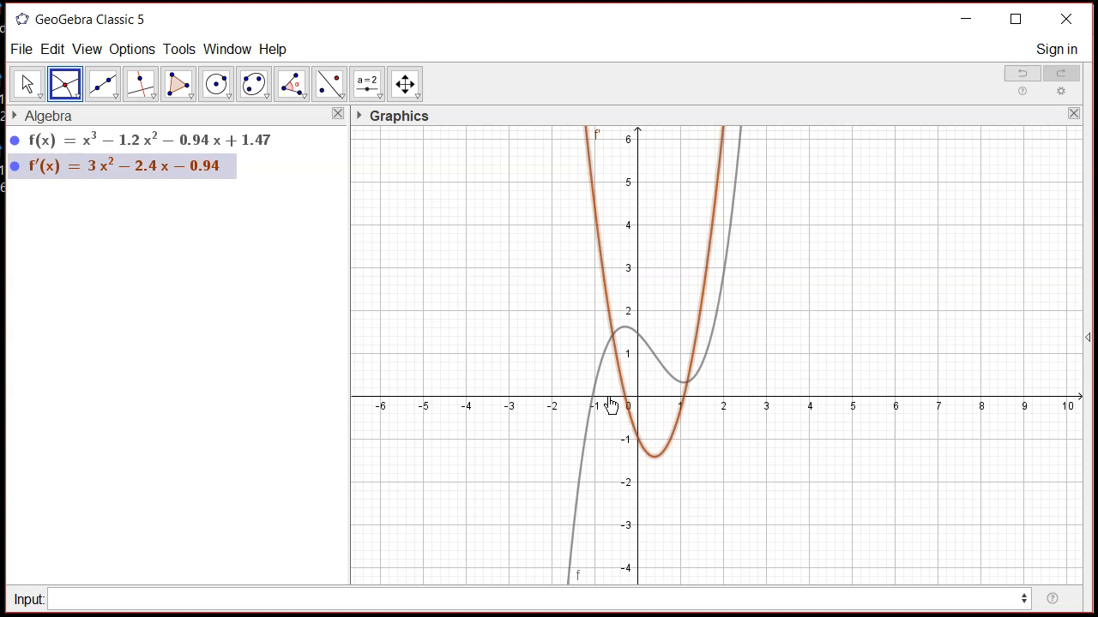
{"action": "left_click", "coordinate": [611, 404]}
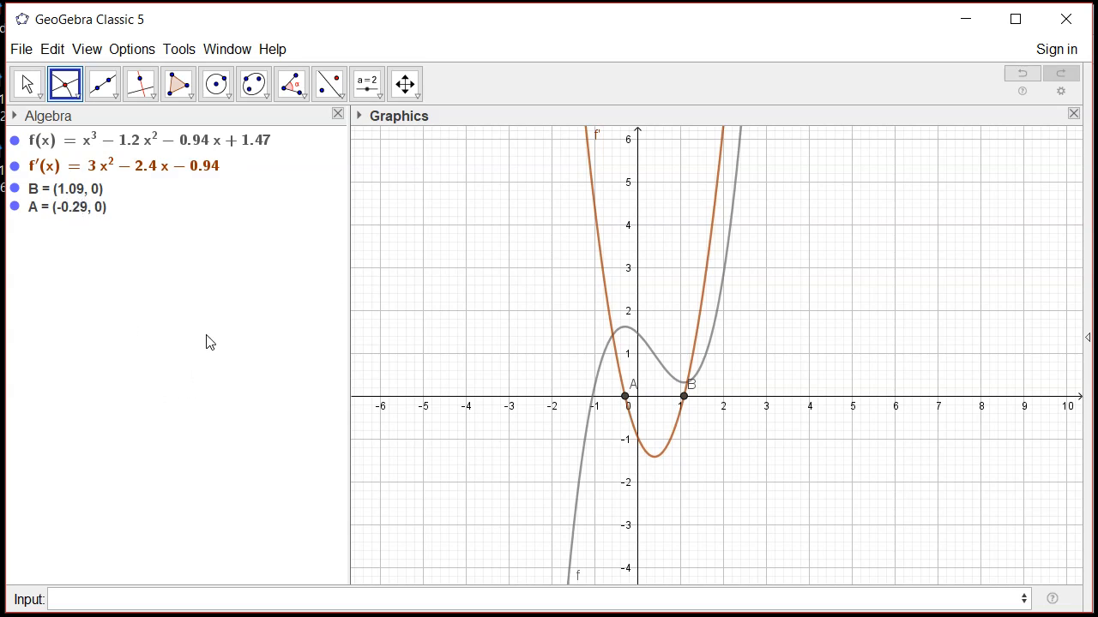
Step: Set the rounding of displayed values to 3 decimal places
{"action": "left_click", "coordinate": [133, 51]}
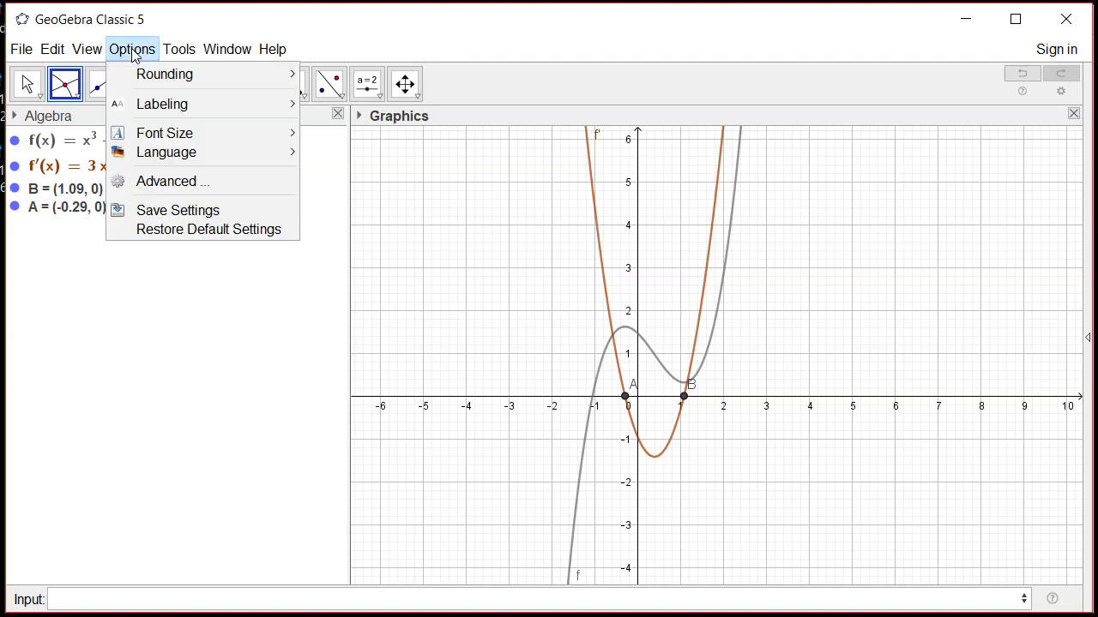
{"action": "mouse_move", "coordinate": [159, 74]}
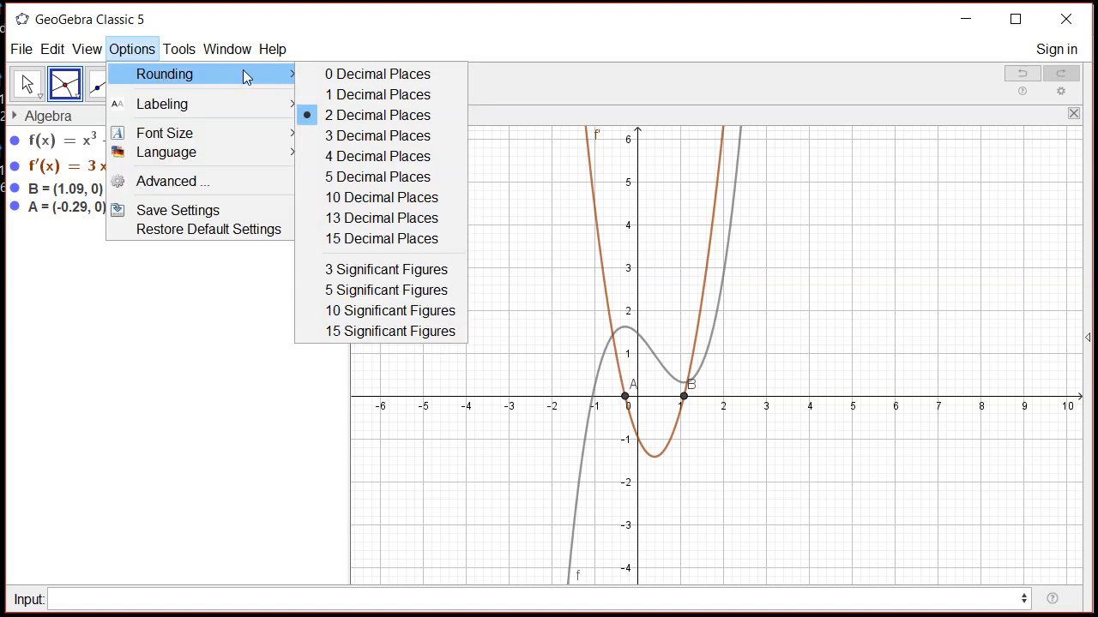
{"action": "left_click", "coordinate": [315, 140]}
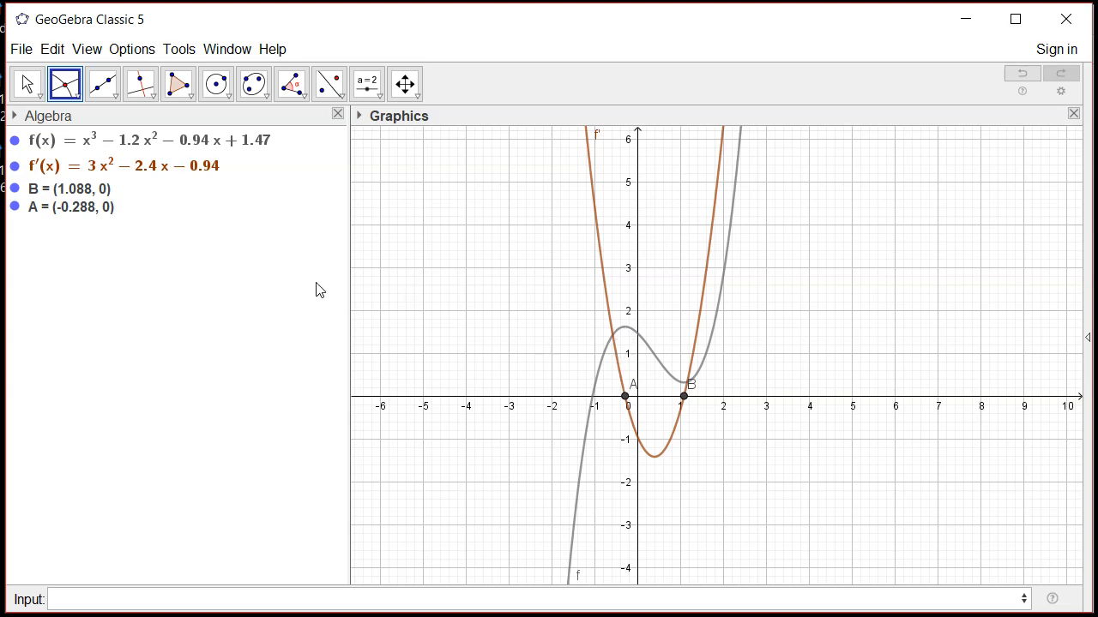
Step: Evaluate f(-0.288) to get the y-value at the smaller x-value
{"action": "left_click", "coordinate": [96, 598]}
{"action": "type", "text": "f()"}
{"action": "type", "text": "-"}
{"action": "type", "text": "0"}
{"action": "type", "text": ".288"}
{"action": "key", "text": "Return"}
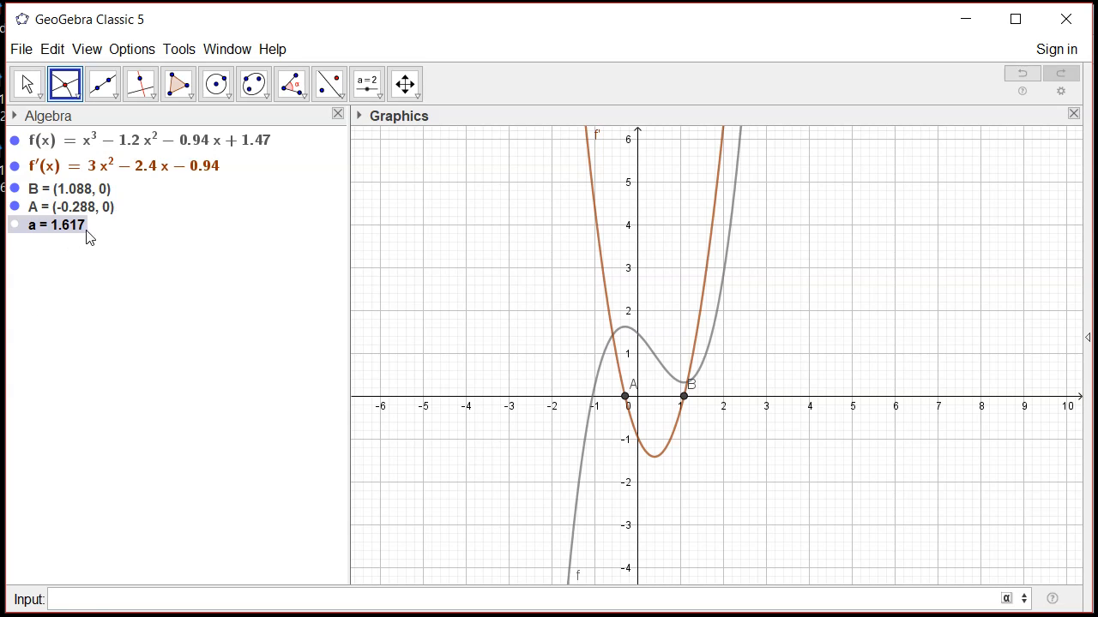
Step: Switch to WebAssign in Chrome and enter -0.288, 1.617 as the point with the smaller x-value
{"action": "key", "text": "alt+Tab"}
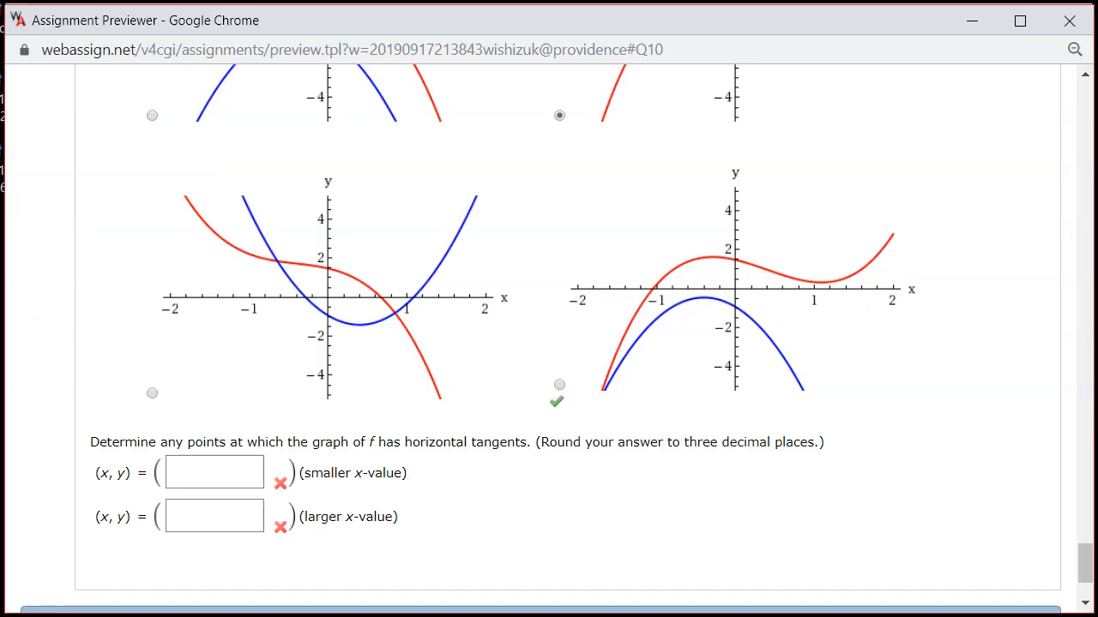
{"action": "left_click", "coordinate": [188, 477]}
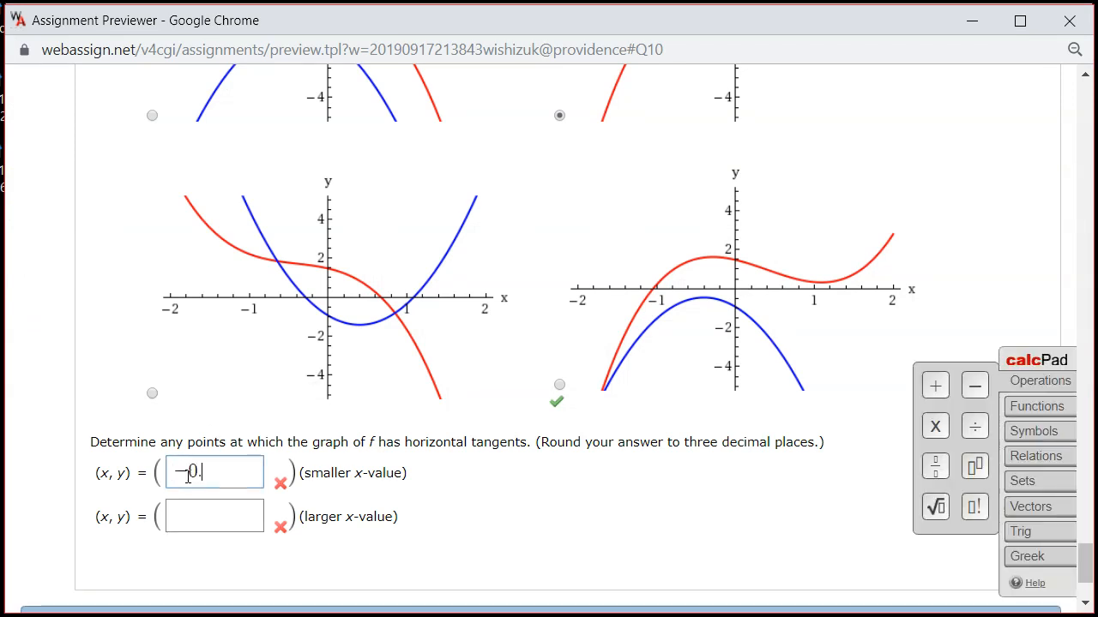
{"action": "type", "text": "88,"}
{"action": "left_click", "coordinate": [266, 616]}
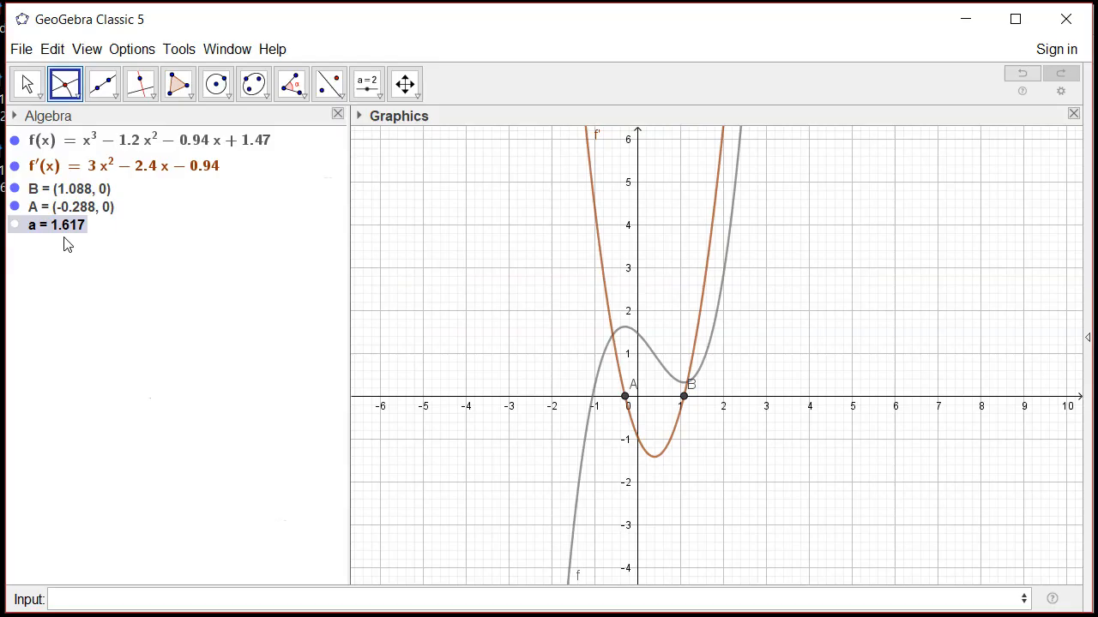
{"action": "left_click", "coordinate": [966, 24]}
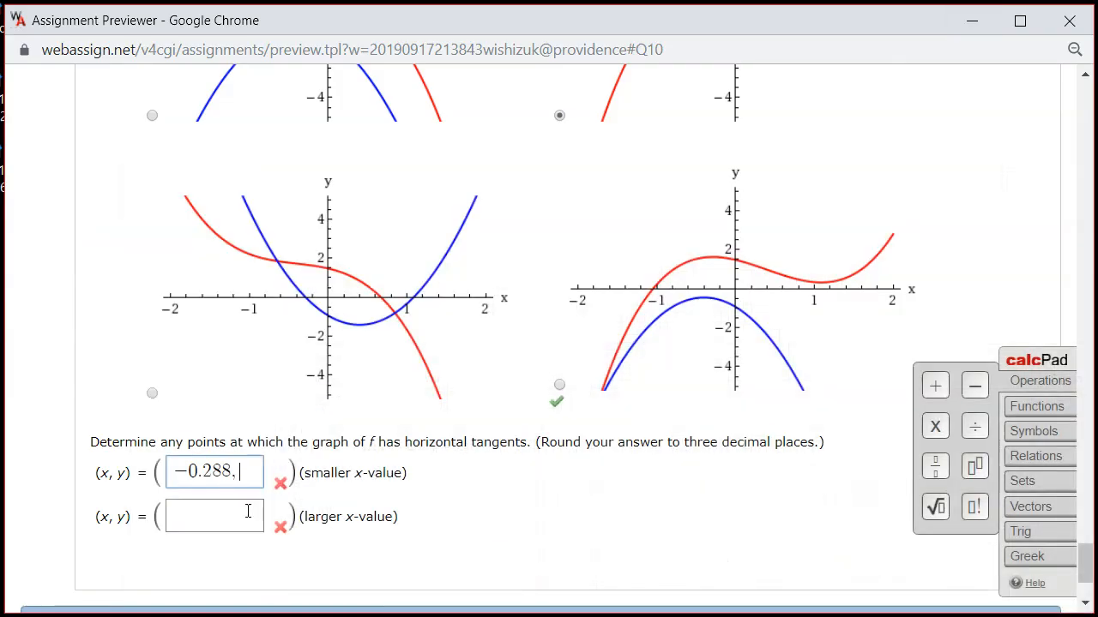
{"action": "type", "text": "1.617"}
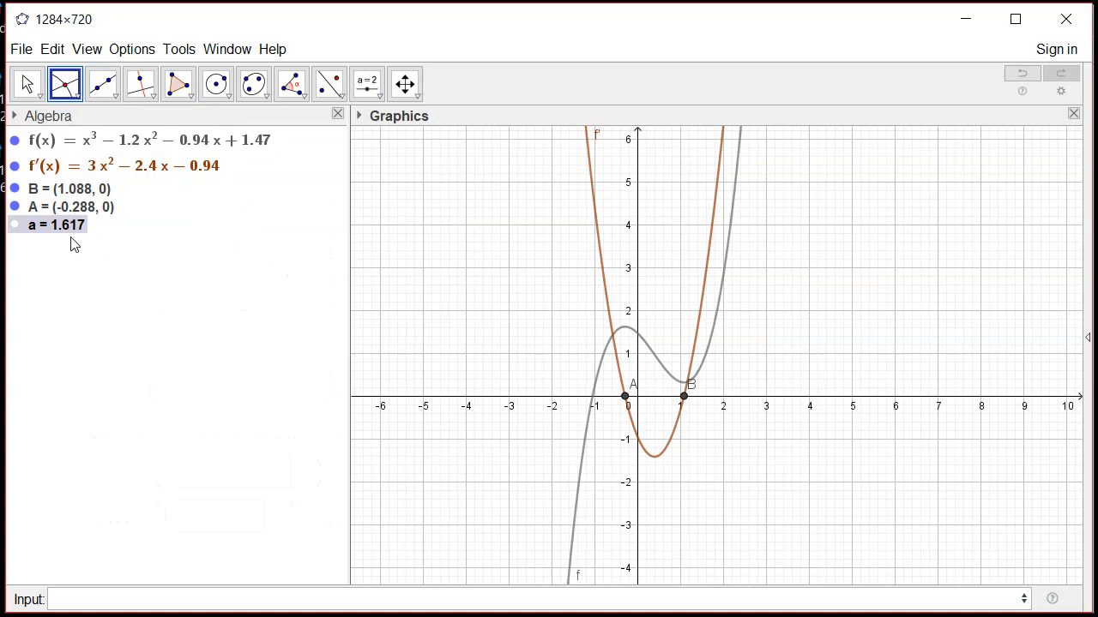
Step: Switch to GeoGebra and evaluate f(1.088) to get the y-value at the larger x-value
{"action": "left_click", "coordinate": [63, 598]}
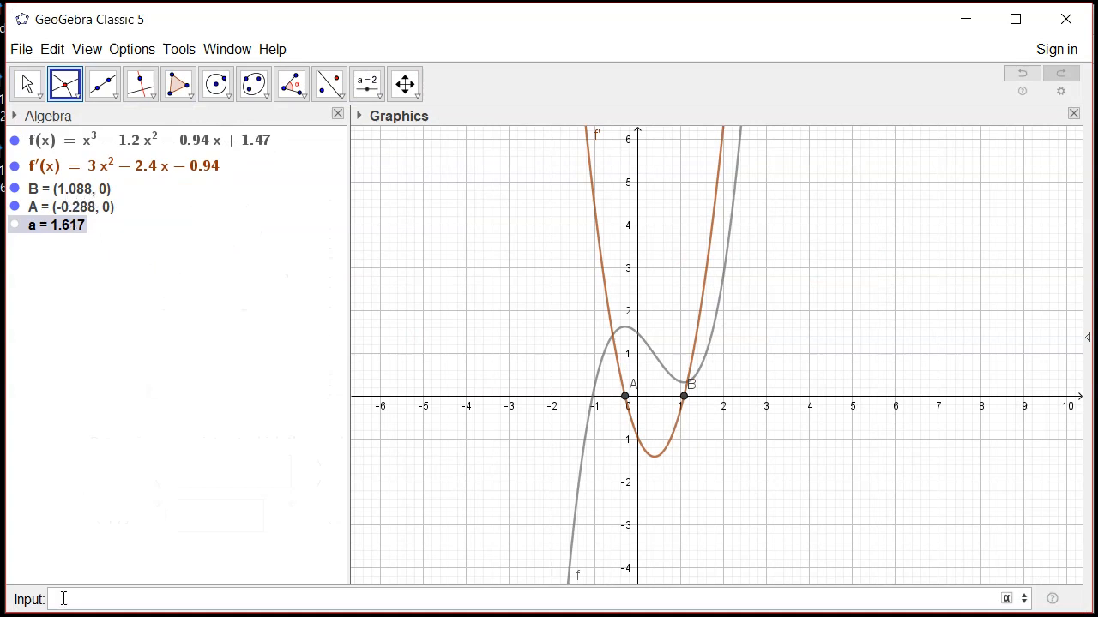
{"action": "type", "text": "f(1.088"}
{"action": "key", "text": "Return"}
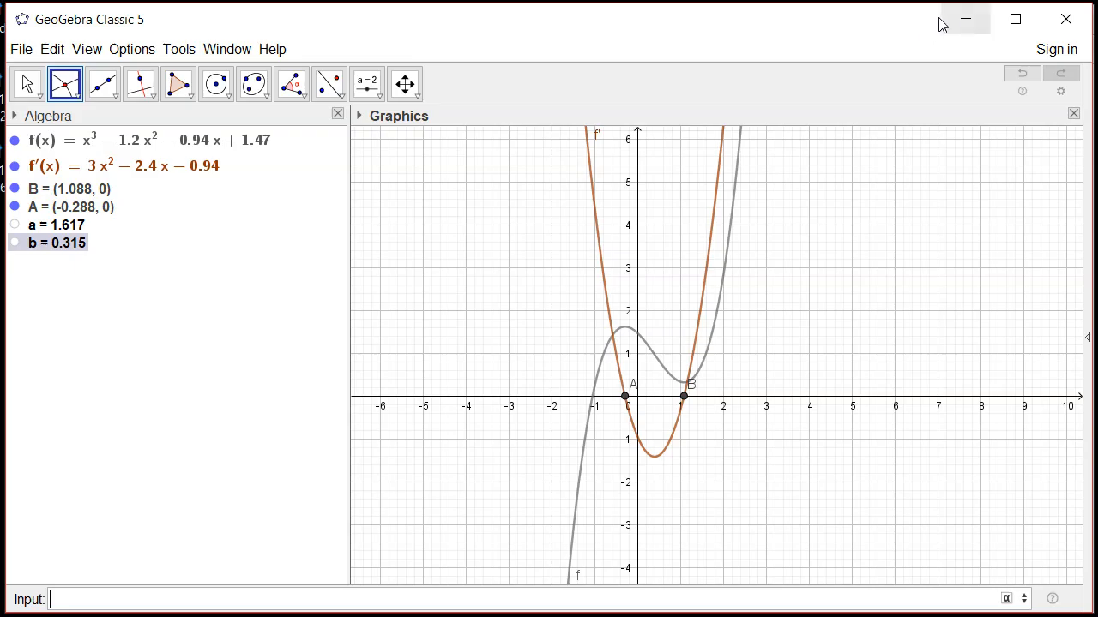
Step: Return to WebAssign, enter 1.088, 0.315 as the point with the larger x-value, and submit the answers for checking
{"action": "left_click", "coordinate": [964, 20]}
{"action": "left_click", "coordinate": [185, 515]}
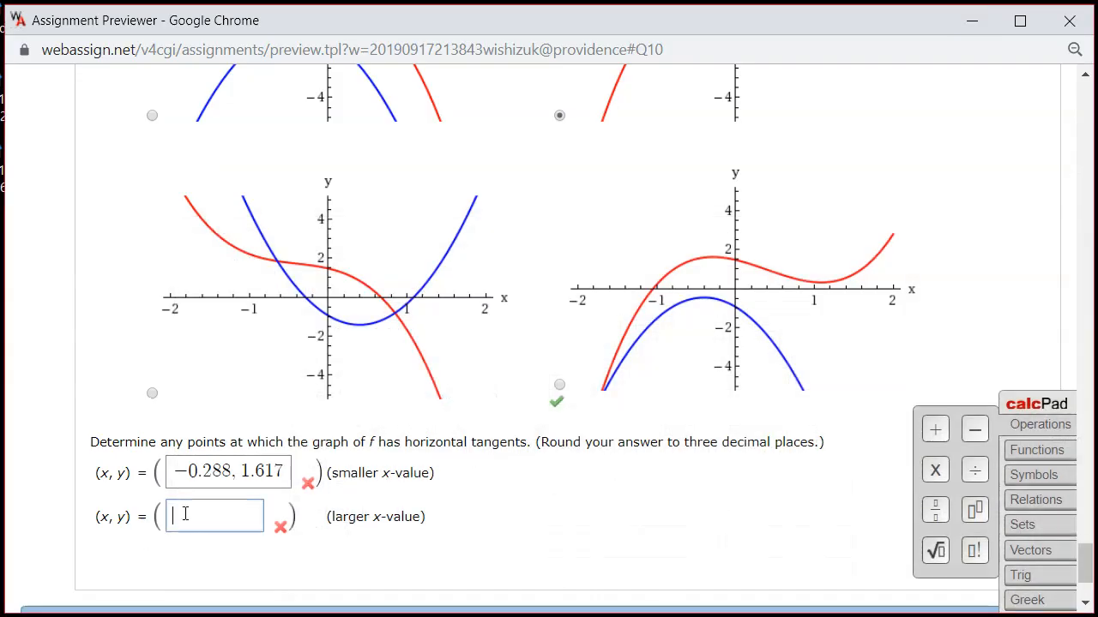
{"action": "type", "text": "1.088"}
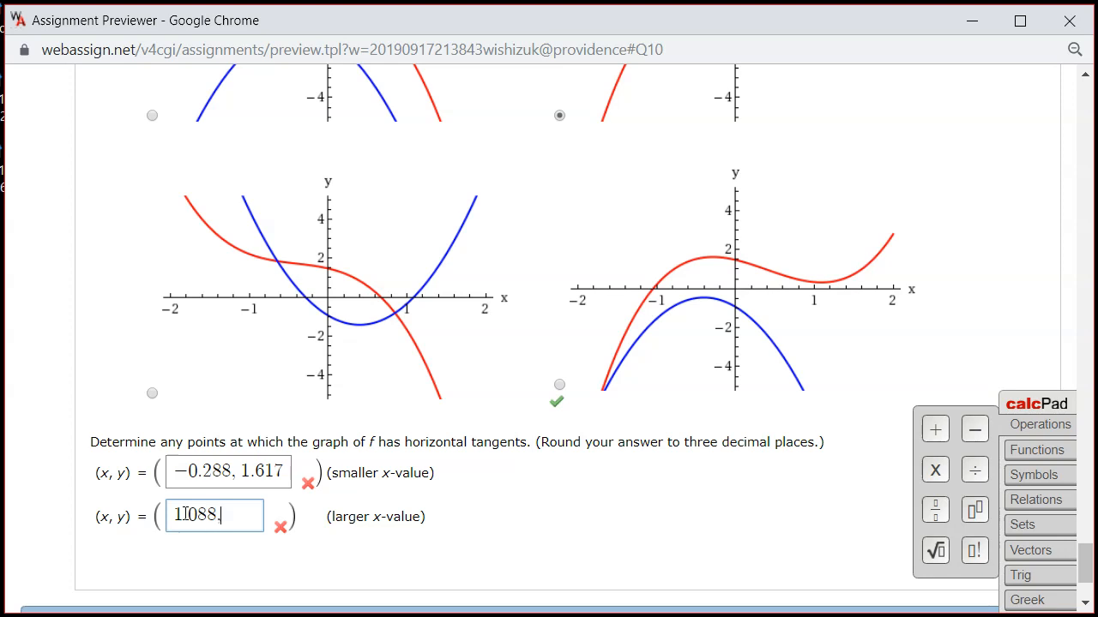
{"action": "type", "text": ", 0.315"}
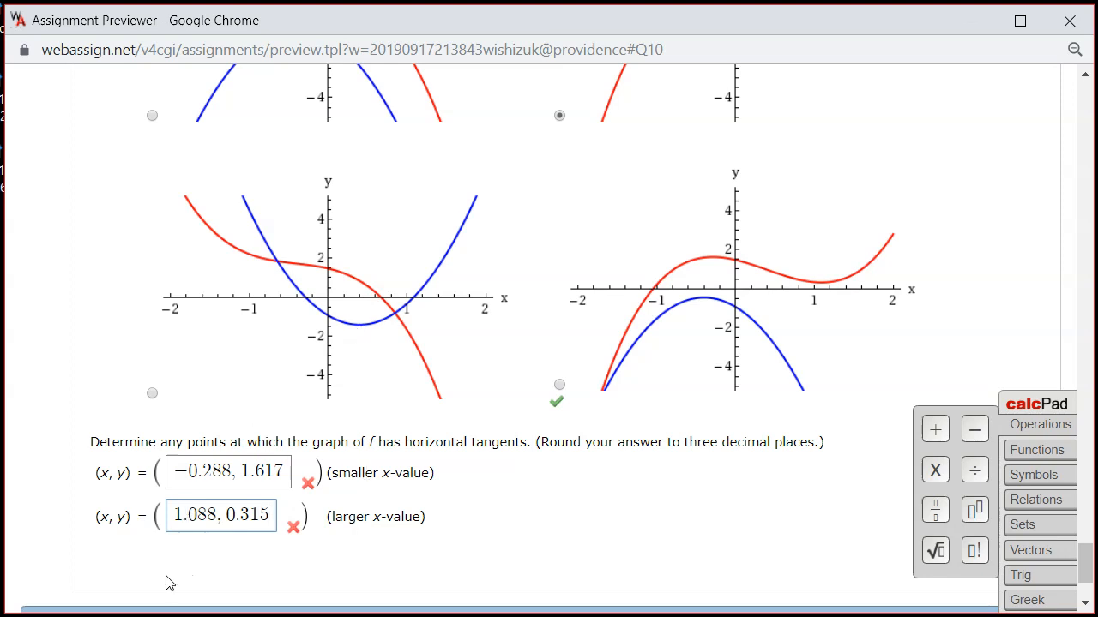
{"action": "key", "text": "Return"}
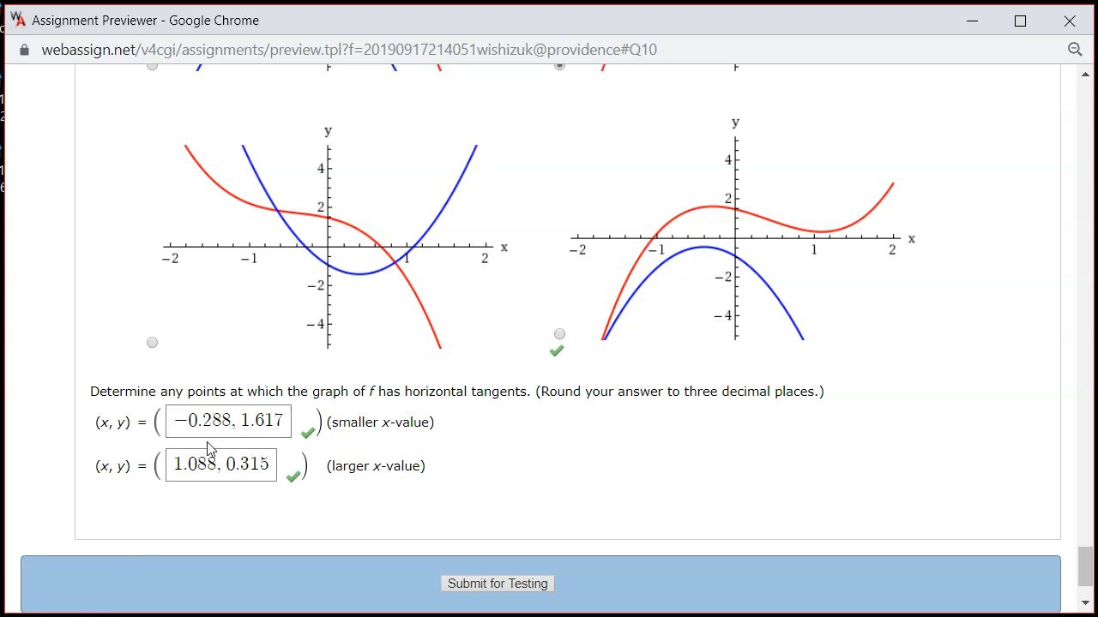
{"action": "scroll", "coordinate": [410, 344], "scroll_direction": "up", "scroll_amount": 5}
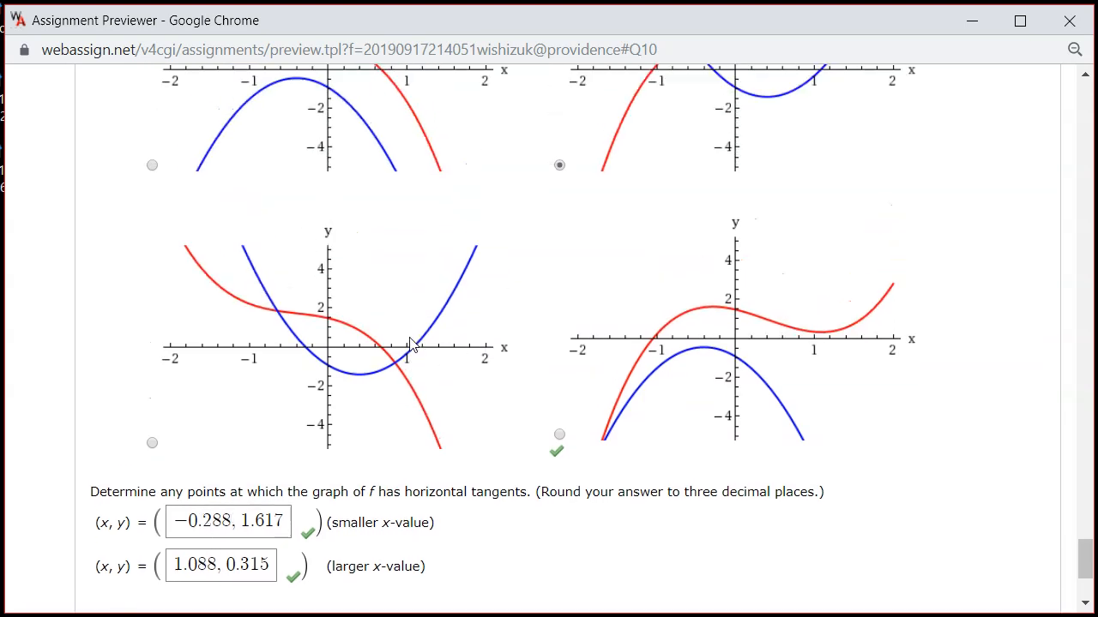